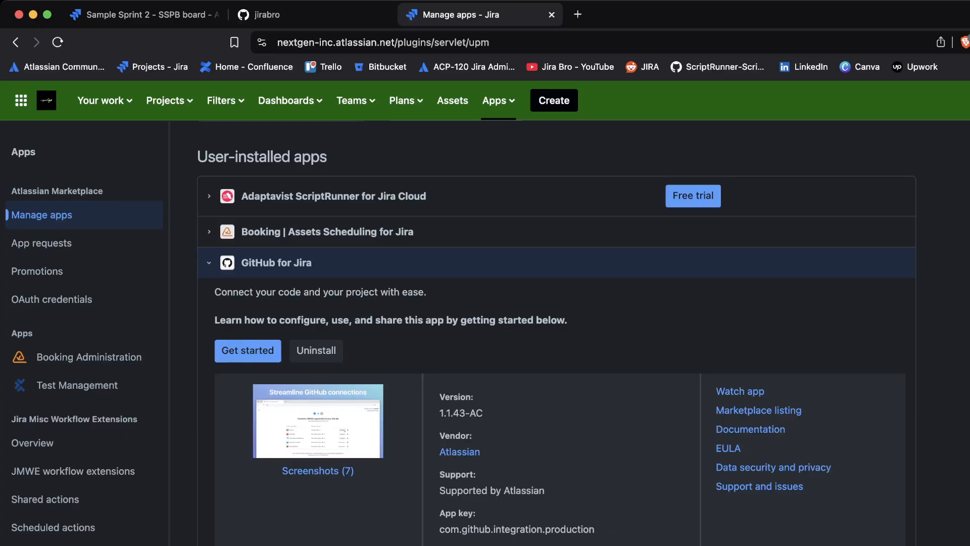
click(498, 101)
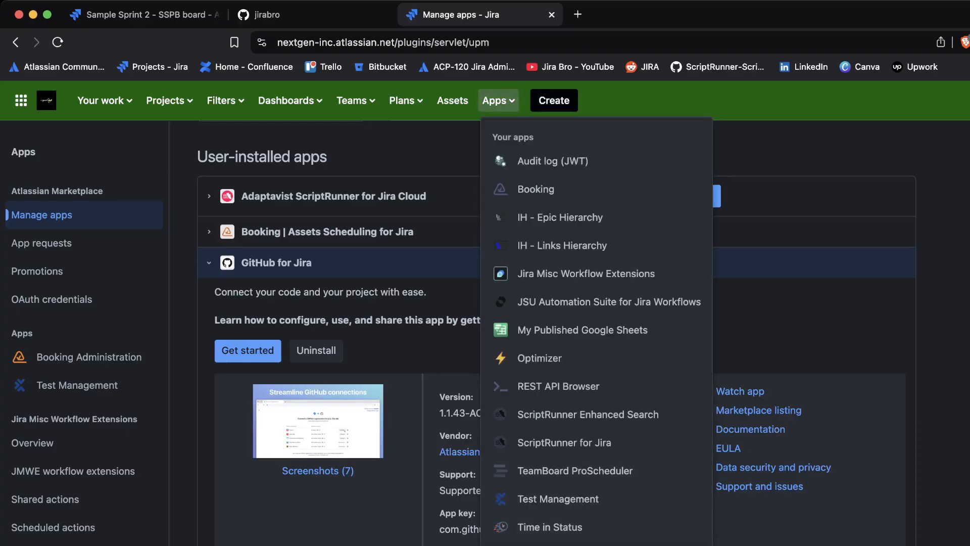
key(Escape)
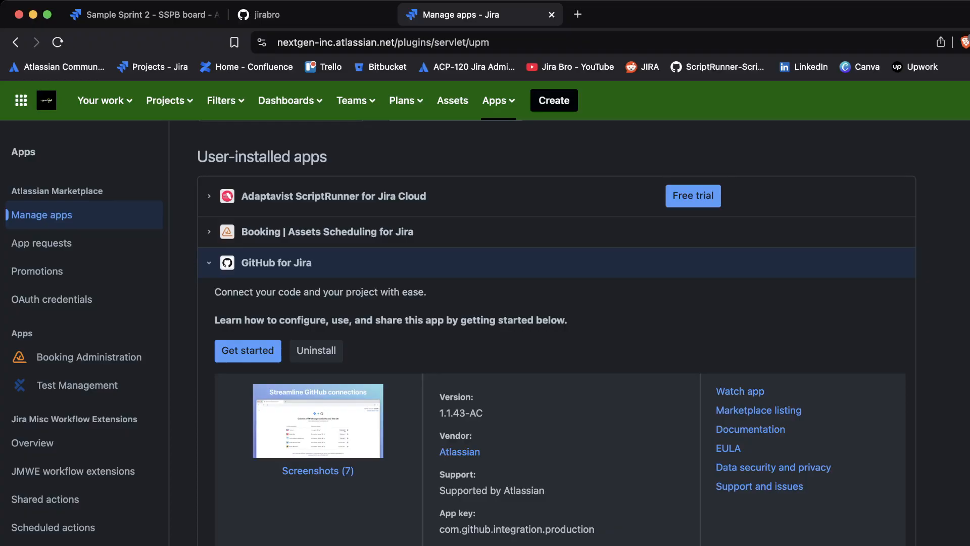
click(277, 263)
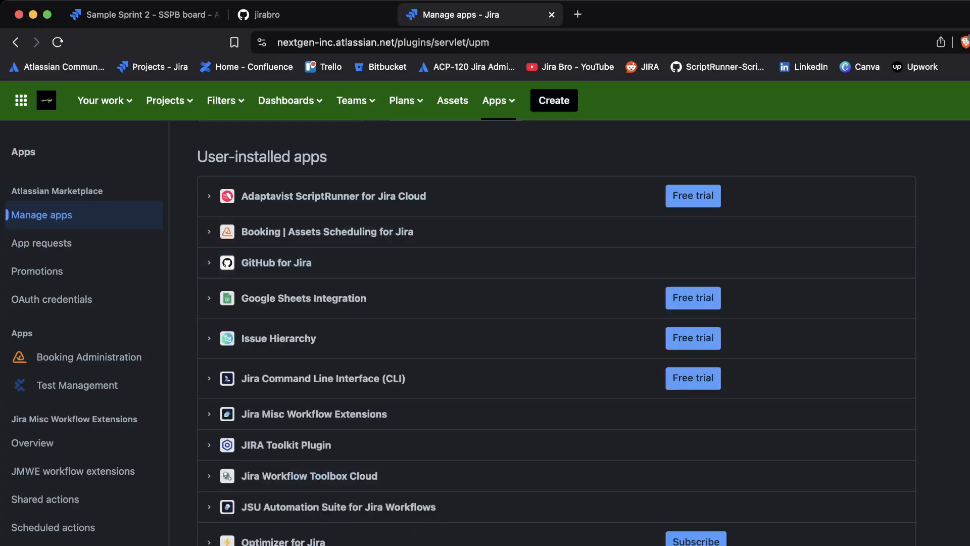
Switch to the SSPB board, close the open SSPB-11 issue, and go to the Manage apps page
click(142, 14)
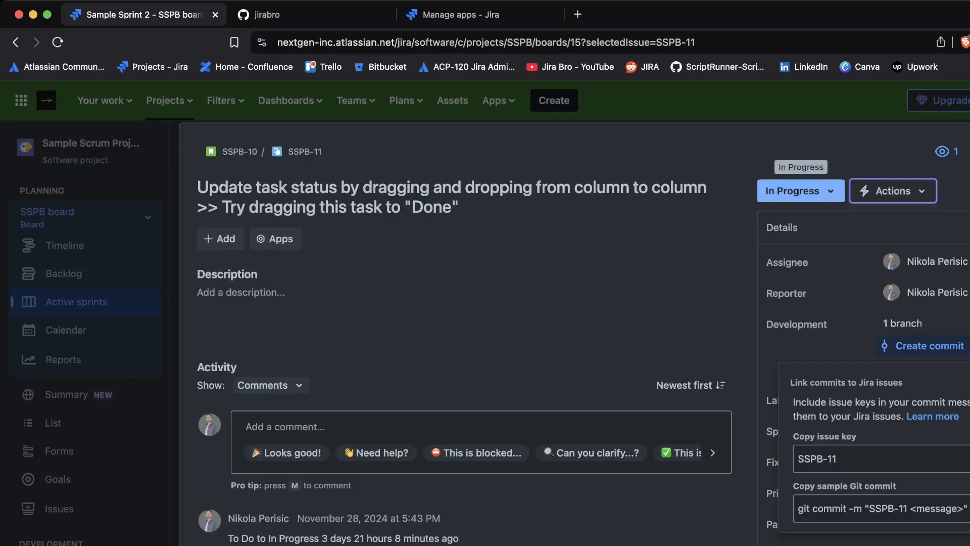
key(Escape)
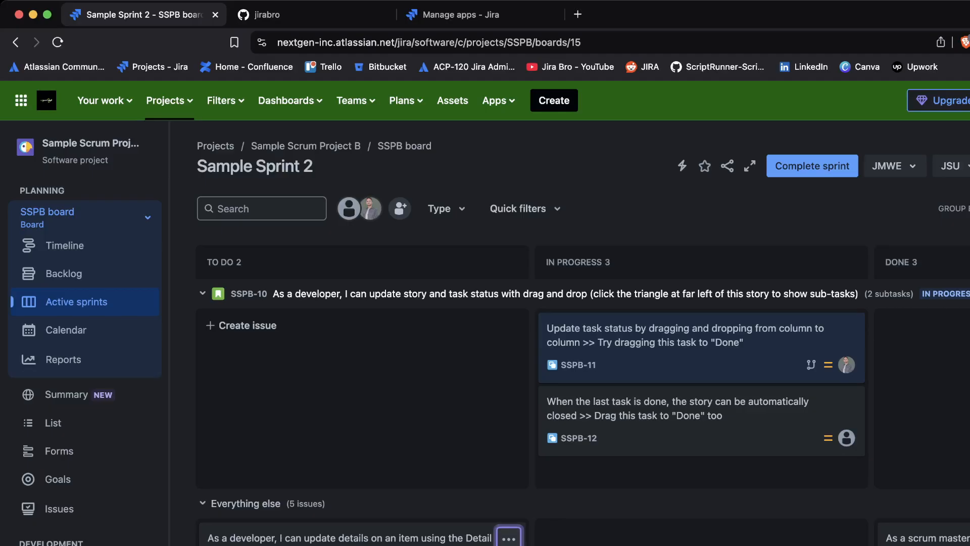
click(498, 100)
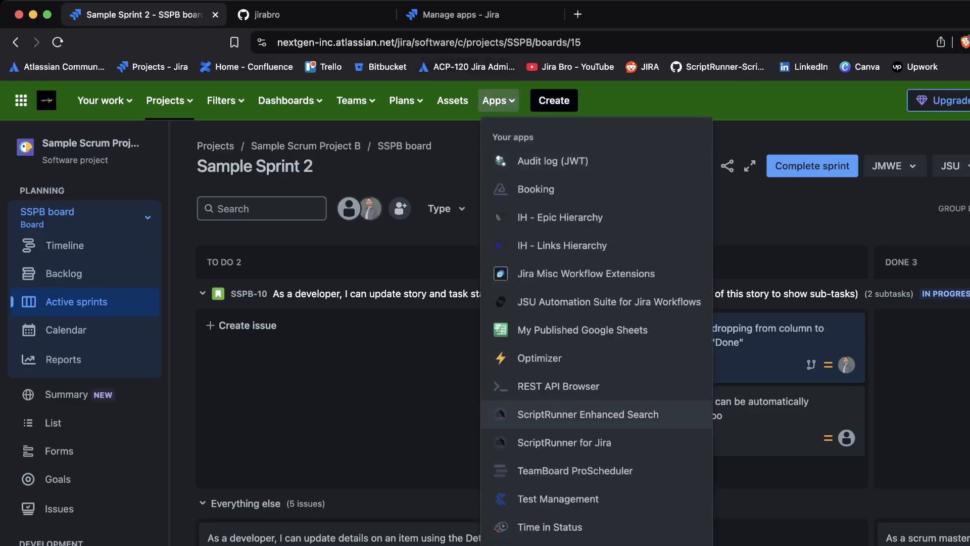
key(Down)
key(Down)
key(Down)
key(Down)
key(Down)
key(Down)
key(Down)
key(Down)
key(Down)
key(Down)
key(Down)
key(Down)
key(Down)
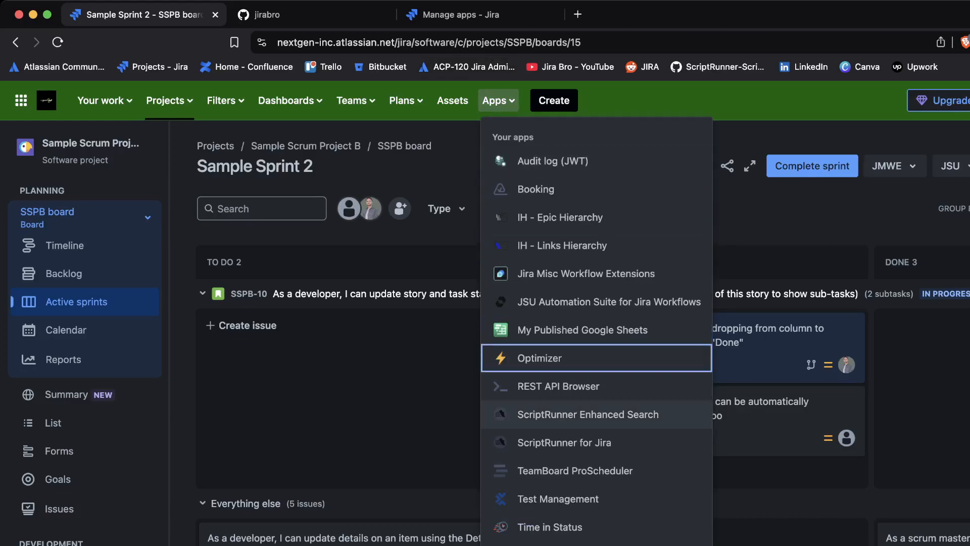
key(Down)
key(Down)
key(Down)
key(Down)
key(Down)
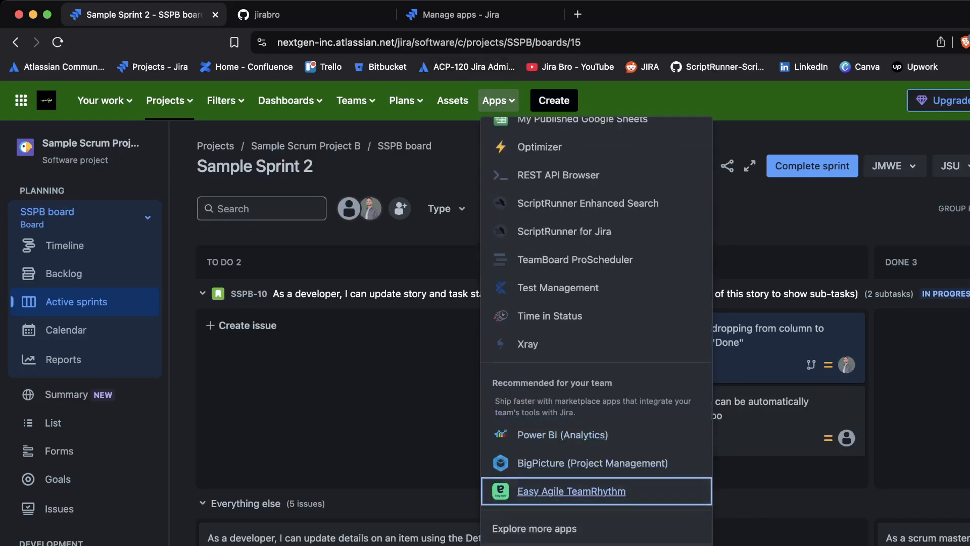
key(Return)
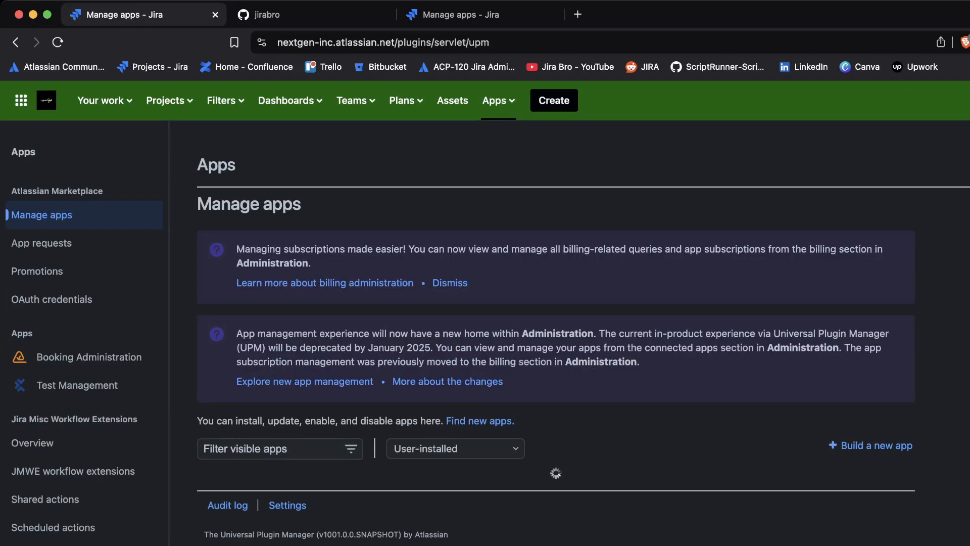
Expand GitHub for Jira among the user-installed apps and launch its getting-started setup
scroll(555, 333, down, 5)
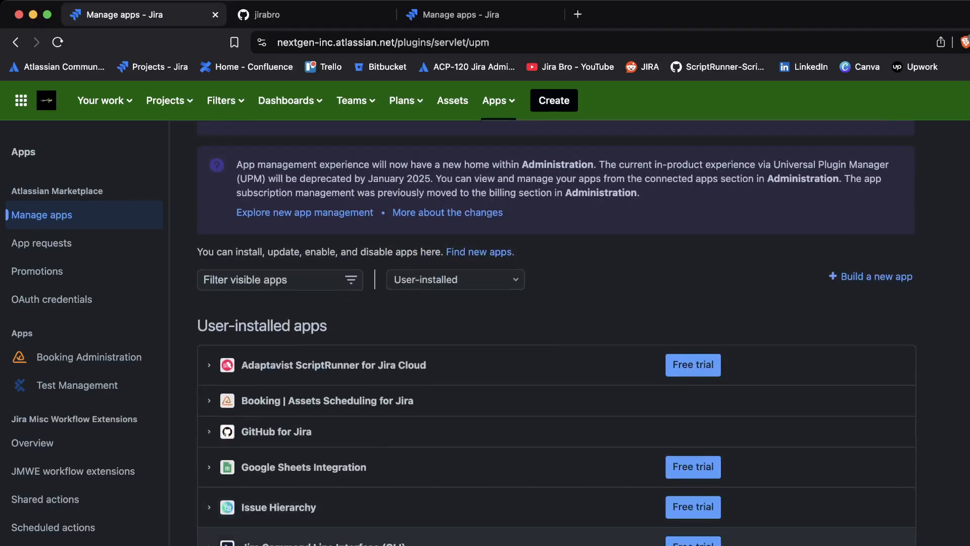
scroll(555, 334, down, 2)
scroll(555, 334, down, 2)
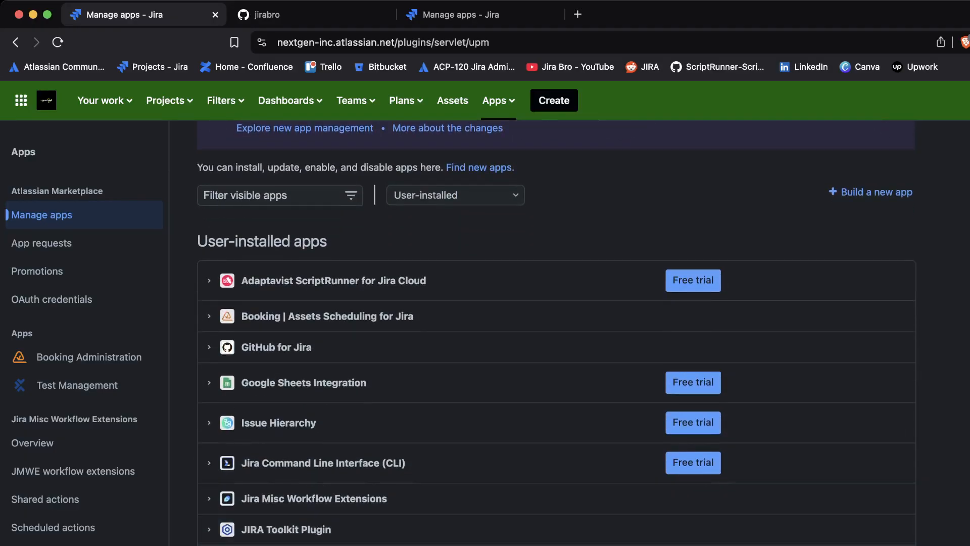
scroll(556, 333, down, 1)
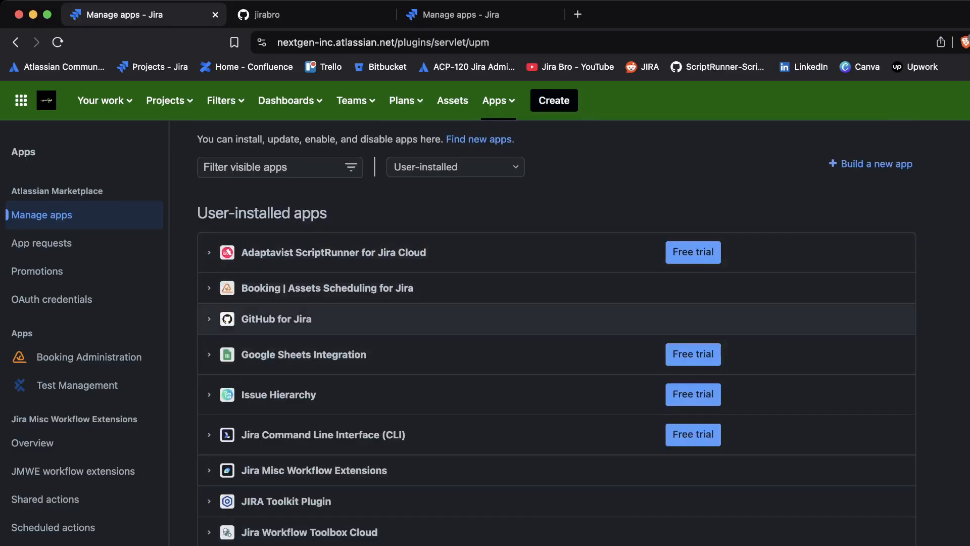
click(276, 318)
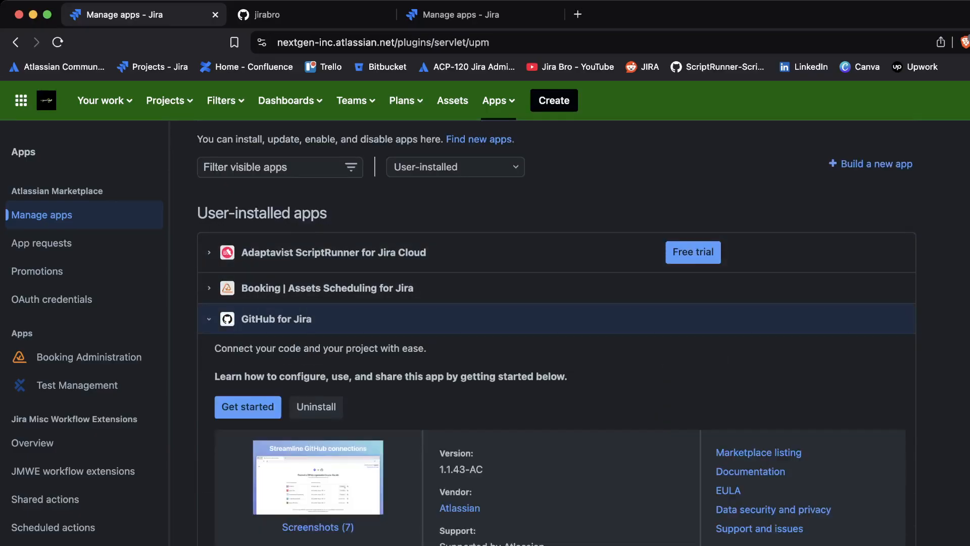
click(247, 407)
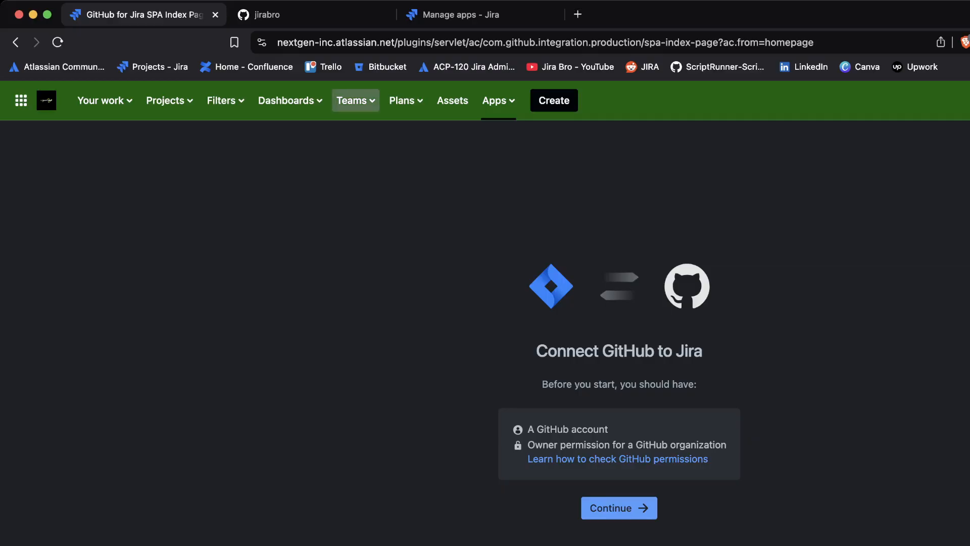
Check the GitHub account's profile page, and continue the Connect GitHub to Jira setup with GitHub Cloud as the product
click(282, 14)
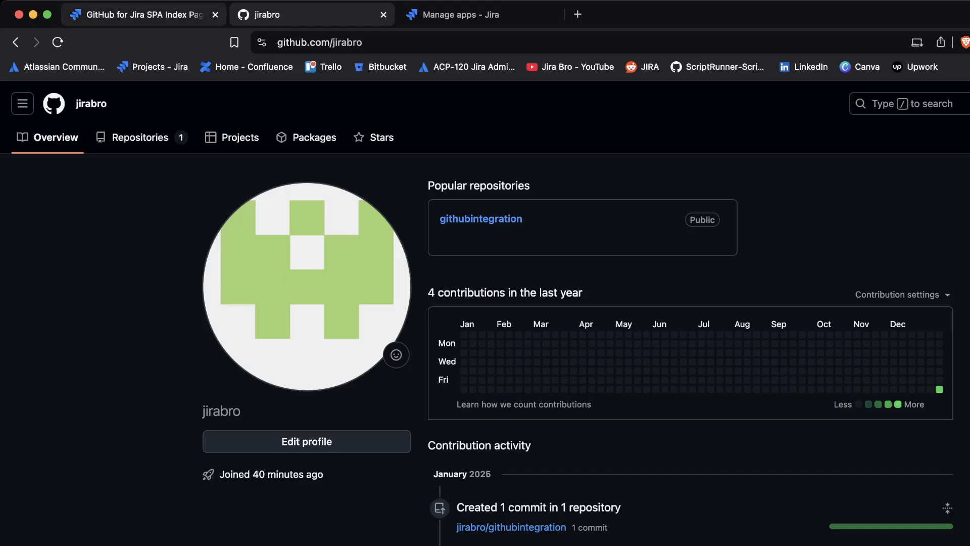
click(136, 14)
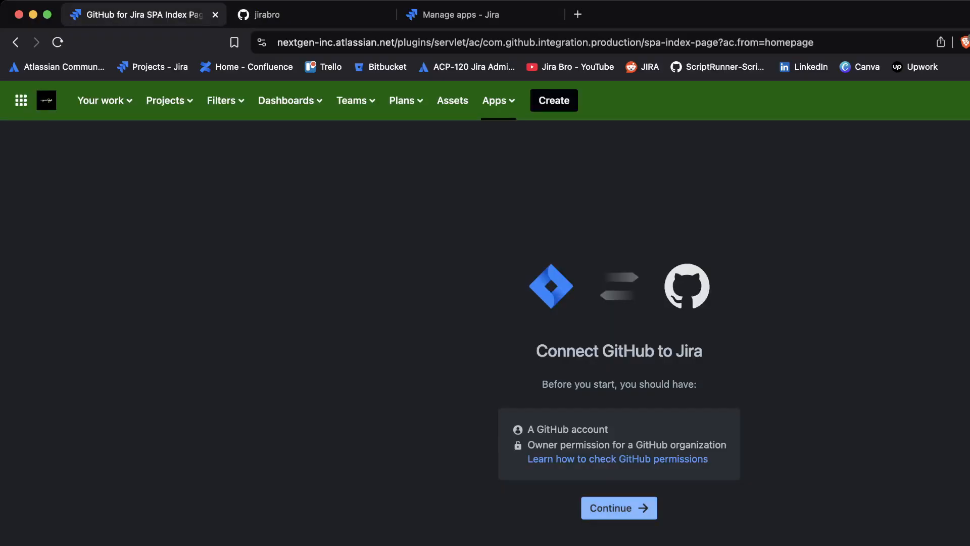
click(619, 507)
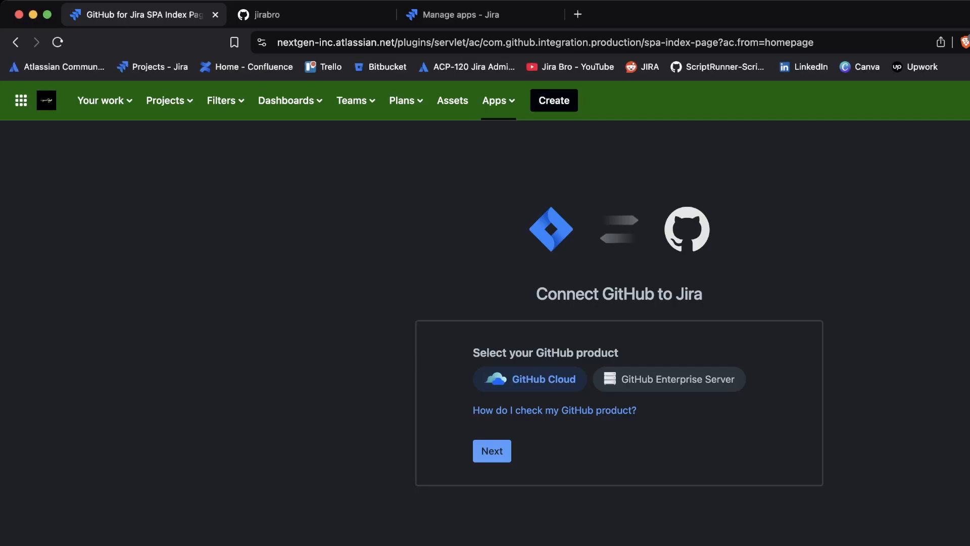
click(492, 450)
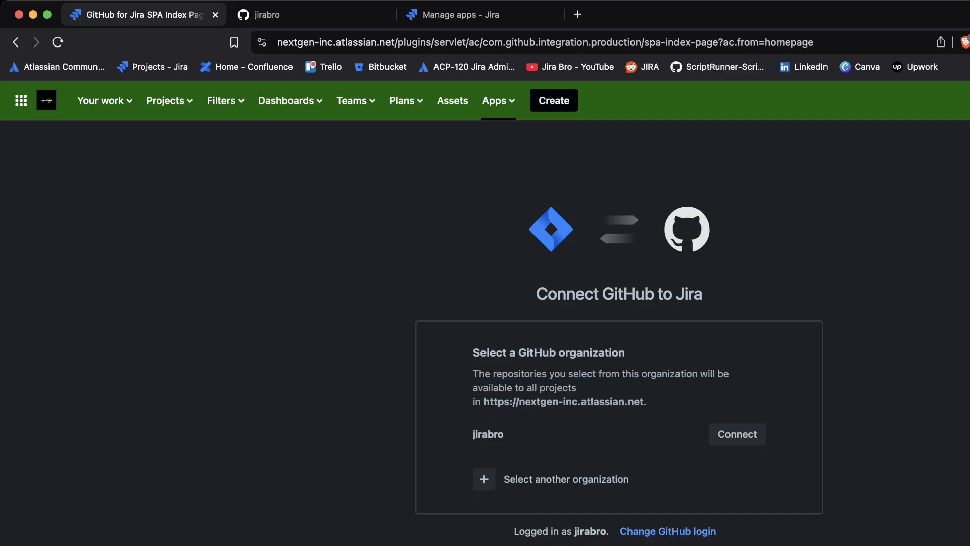
Connect the jirabro GitHub organization to Jira and read the note on adding issue keys in GitHub
drag(503, 434, 474, 434)
click(475, 435)
drag(505, 435, 757, 434)
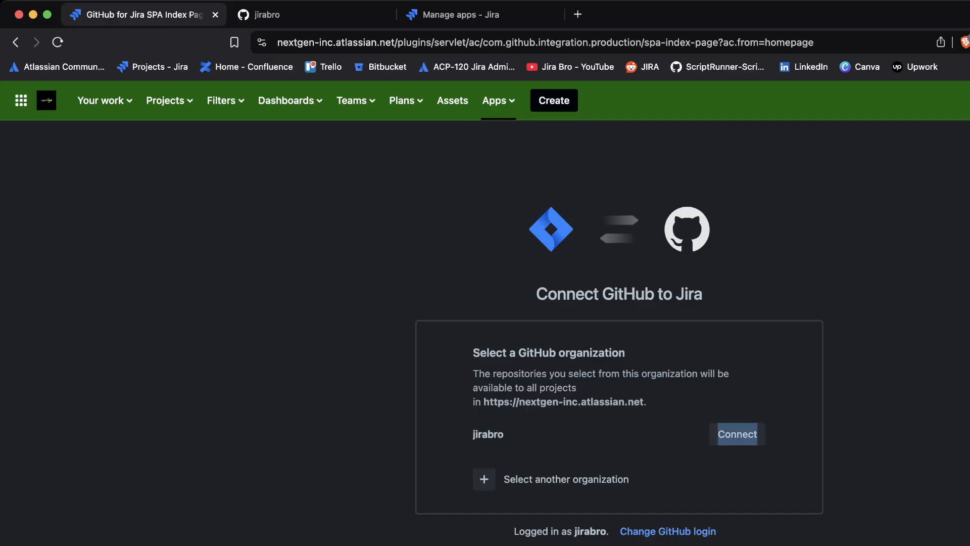
click(737, 434)
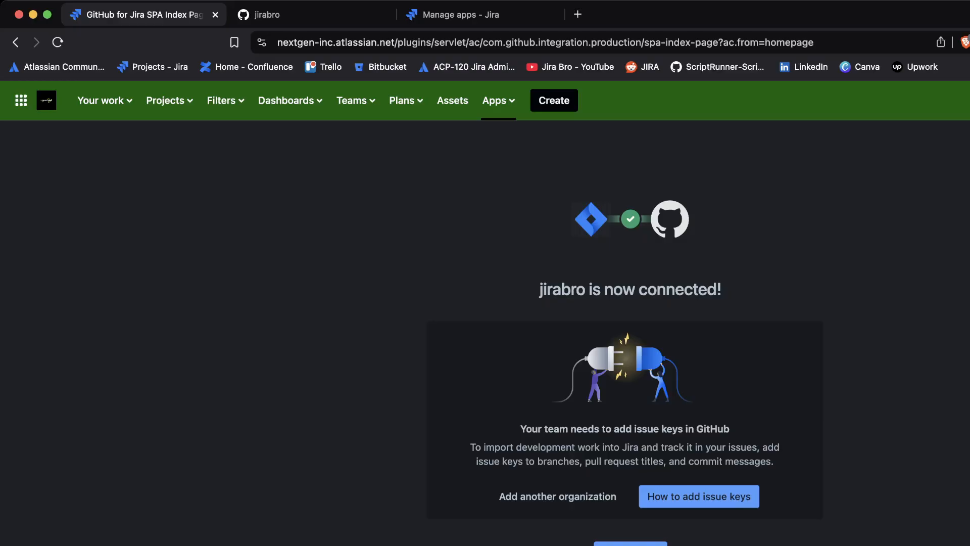
drag(470, 447, 773, 461)
click(738, 461)
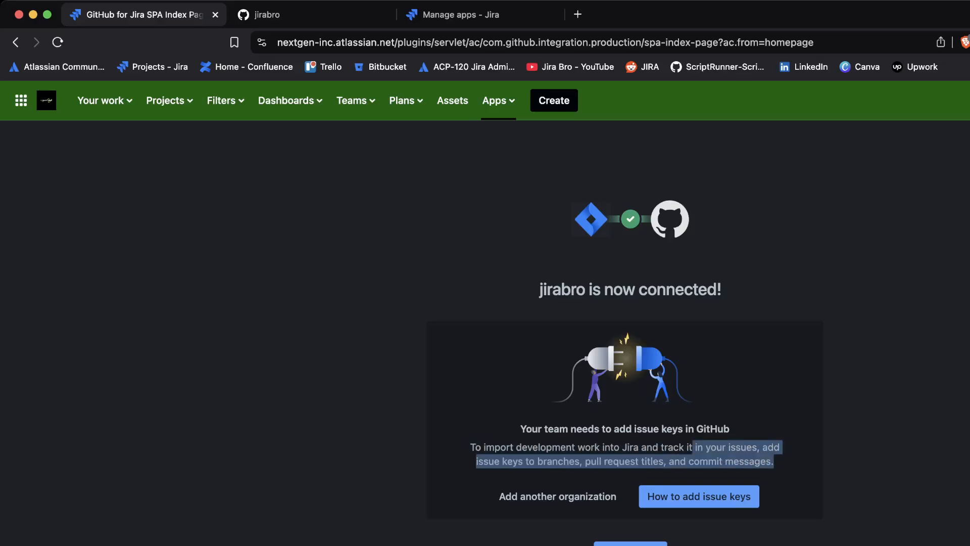
click(773, 462)
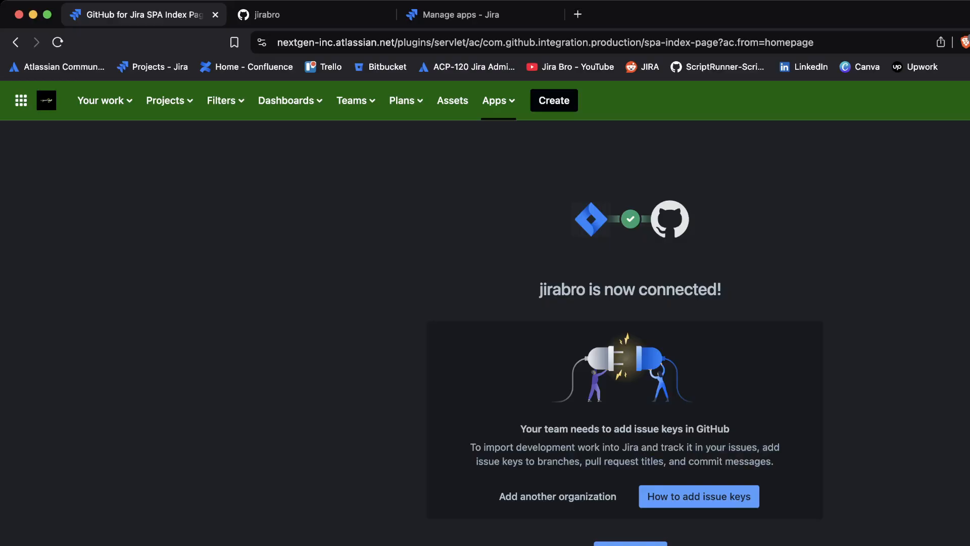
Leave the connection setup for the GitHub configuration page and read its guidance on sending development data to Jira
click(630, 543)
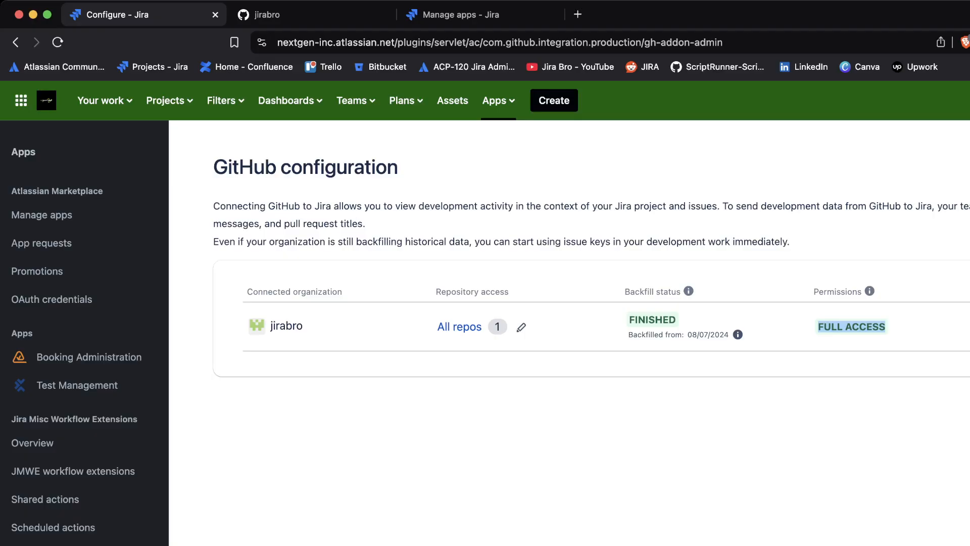
drag(722, 205, 365, 224)
click(366, 224)
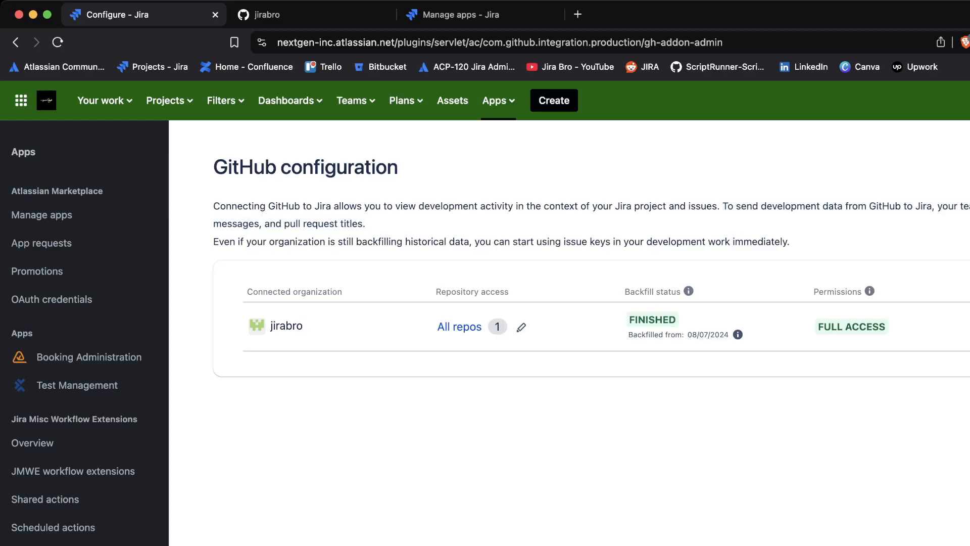
drag(857, 205, 969, 205)
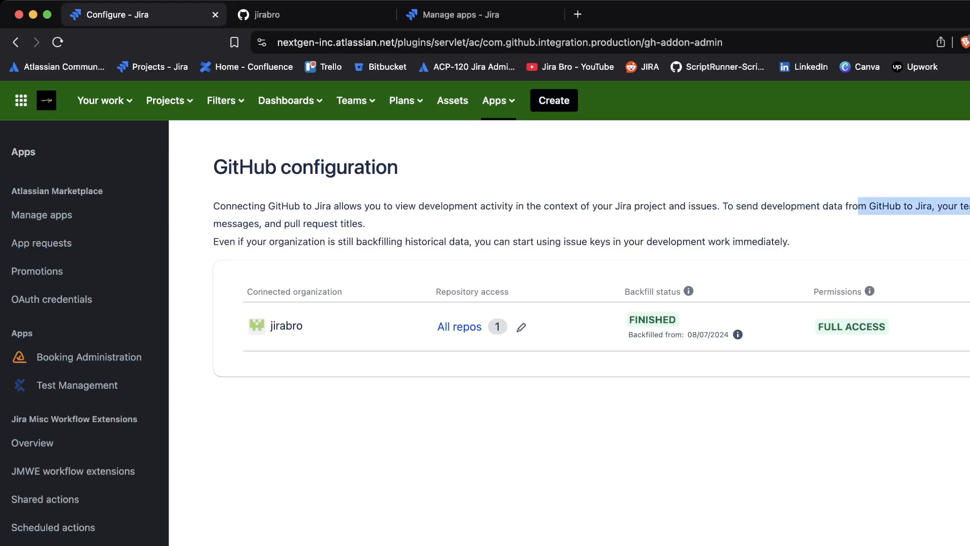
click(969, 207)
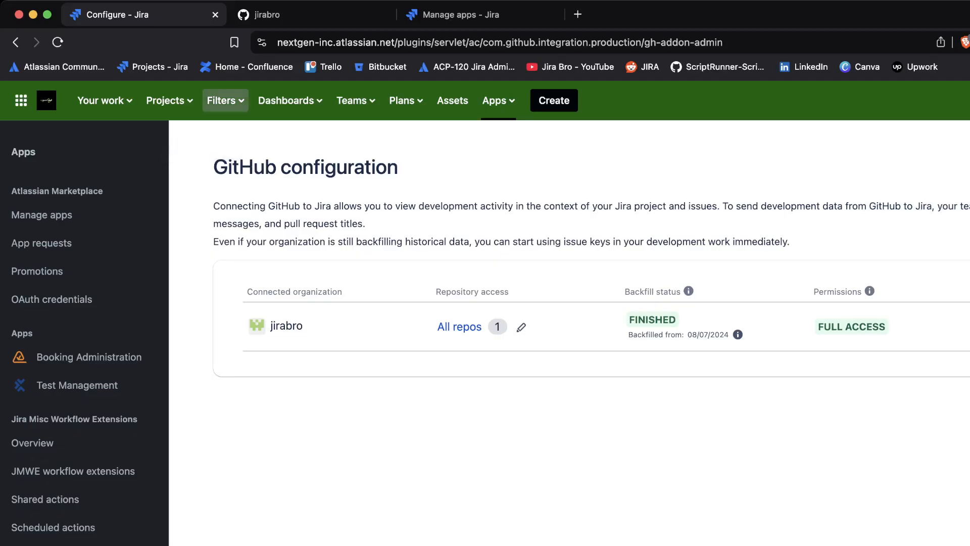
Open the Code page of Sample Scrum Project B and look over its linked pull requests section
click(167, 101)
click(252, 165)
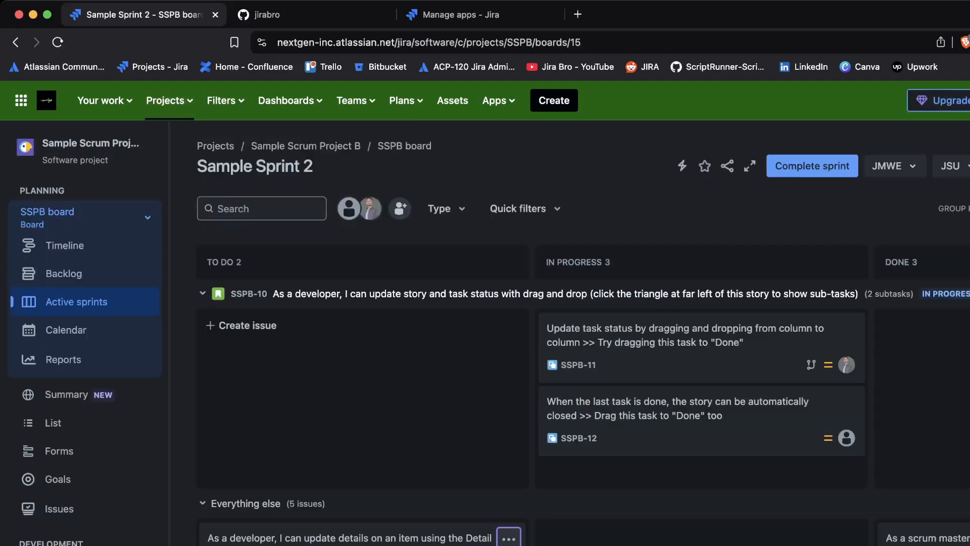
click(52, 545)
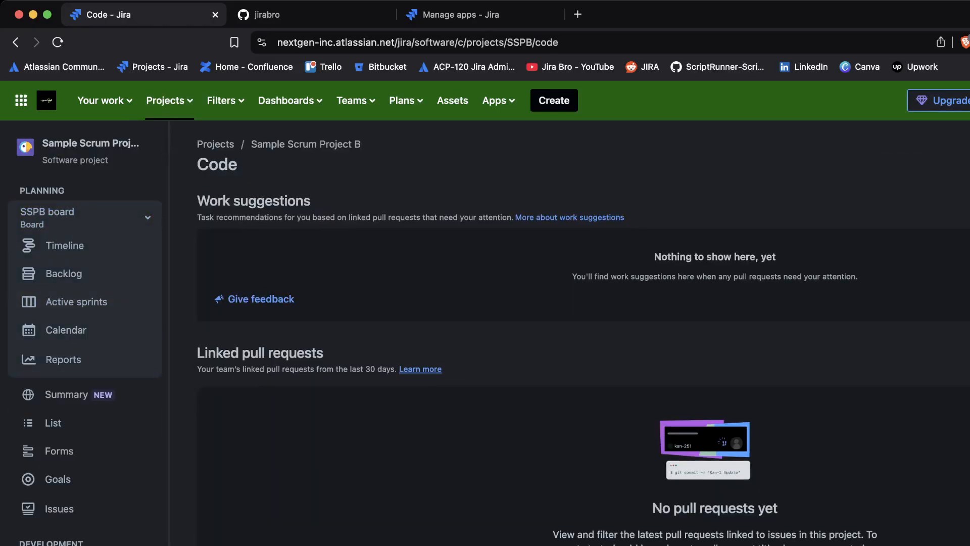
scroll(584, 333, down, 3)
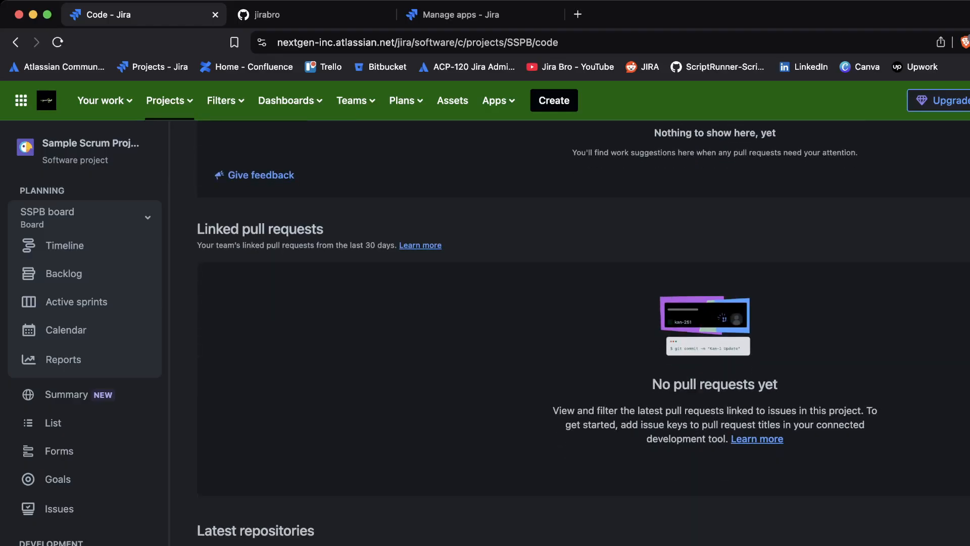
Open the help article on linking pull requests to issues and read how to use issue keys in branches and commit messages
click(757, 439)
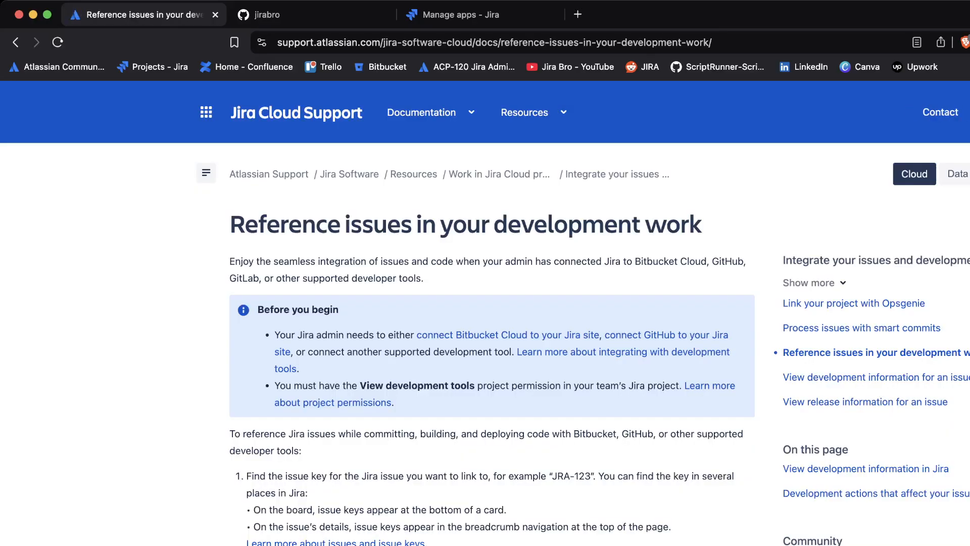
scroll(485, 314, down, 4)
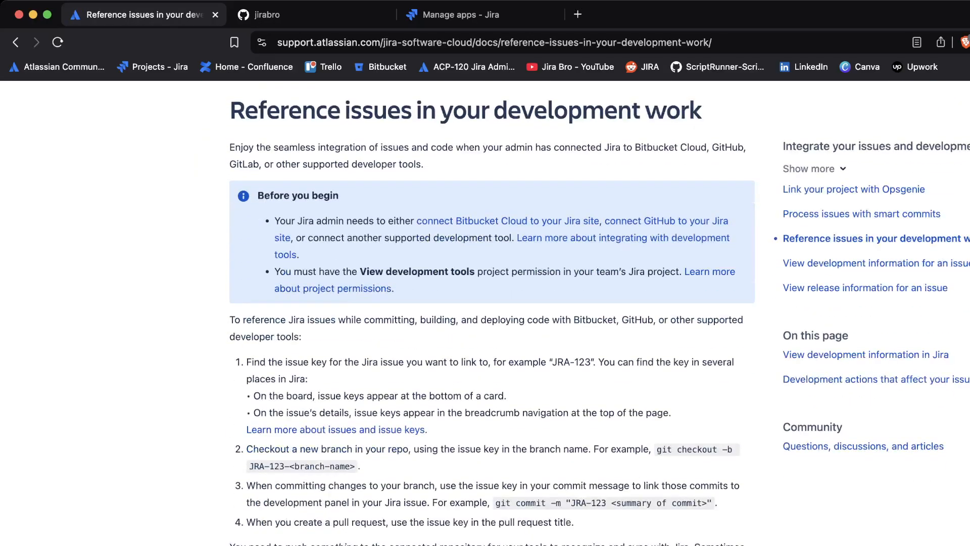
scroll(485, 313, up, 1)
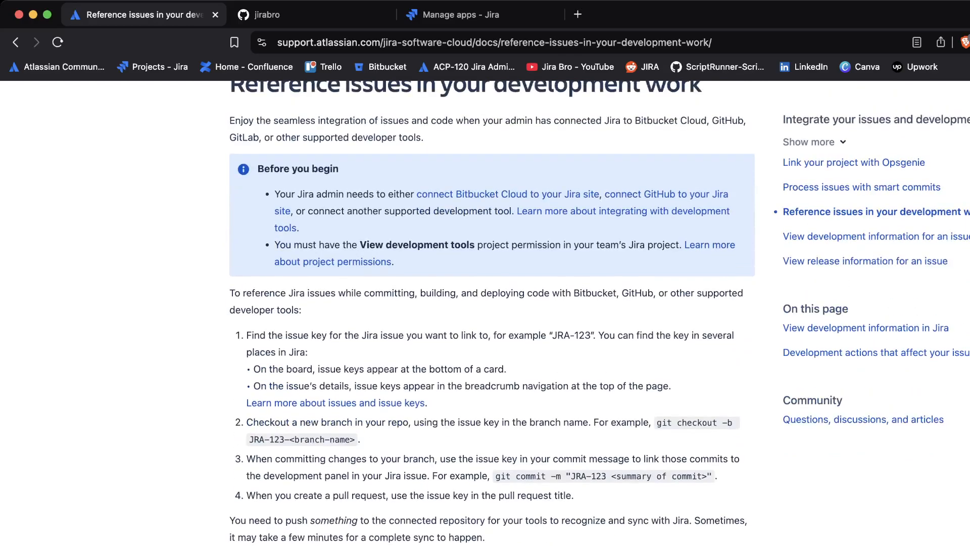
scroll(485, 313, down, 1)
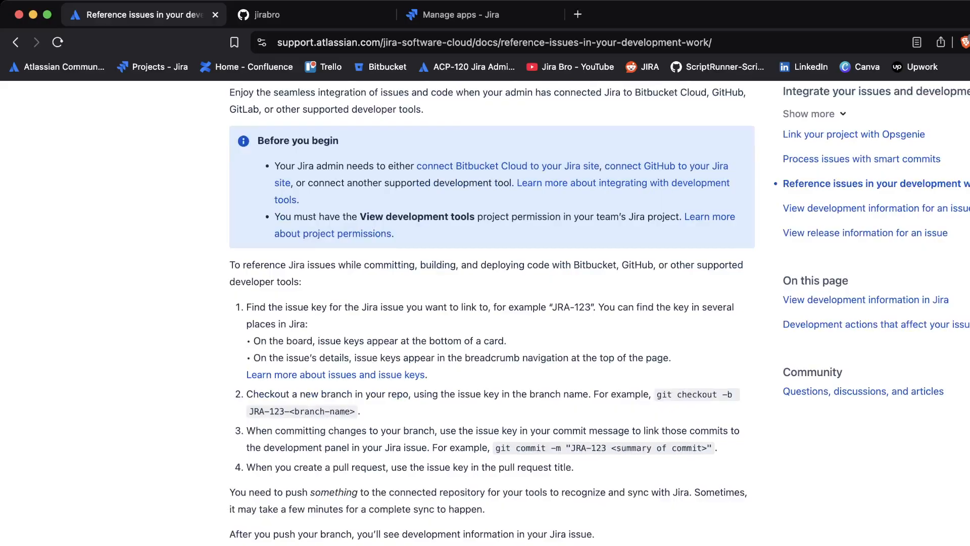
drag(246, 307, 299, 324)
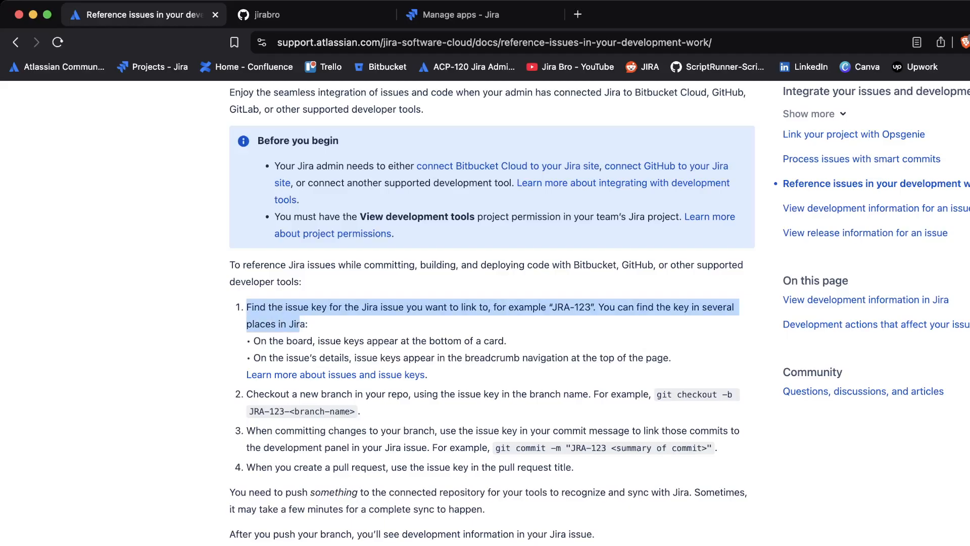
drag(495, 447, 717, 448)
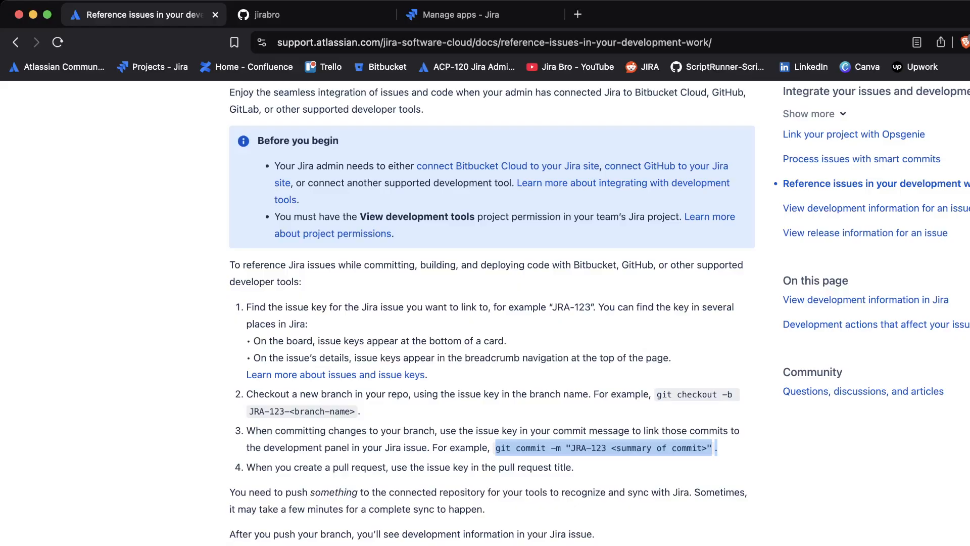
Examine the help article's sample git commit command and where the issue key goes in the commit message
click(717, 448)
drag(511, 448, 717, 448)
click(717, 448)
drag(570, 447, 615, 447)
click(612, 448)
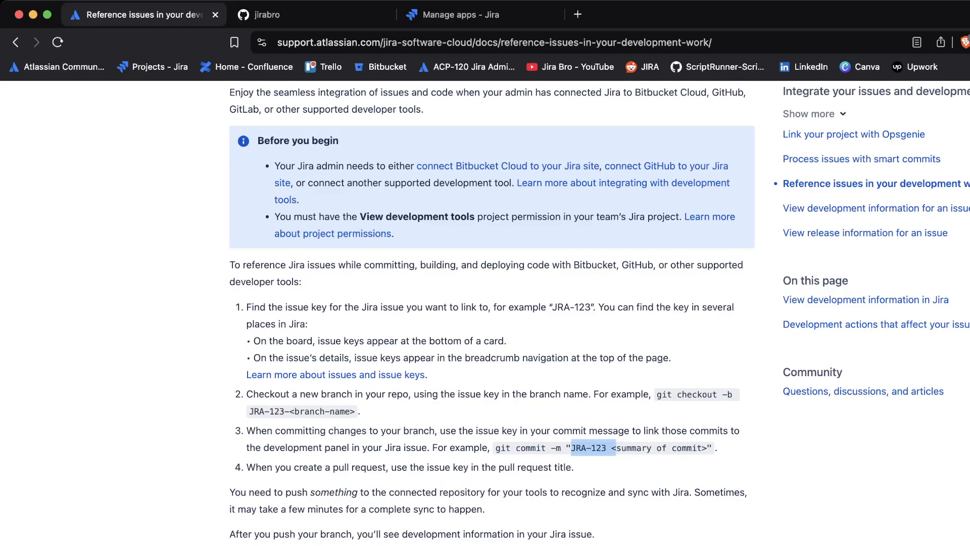
Return to Sample Scrum Project B in Jira and open issue SSPB-11 from the active sprint board
click(16, 43)
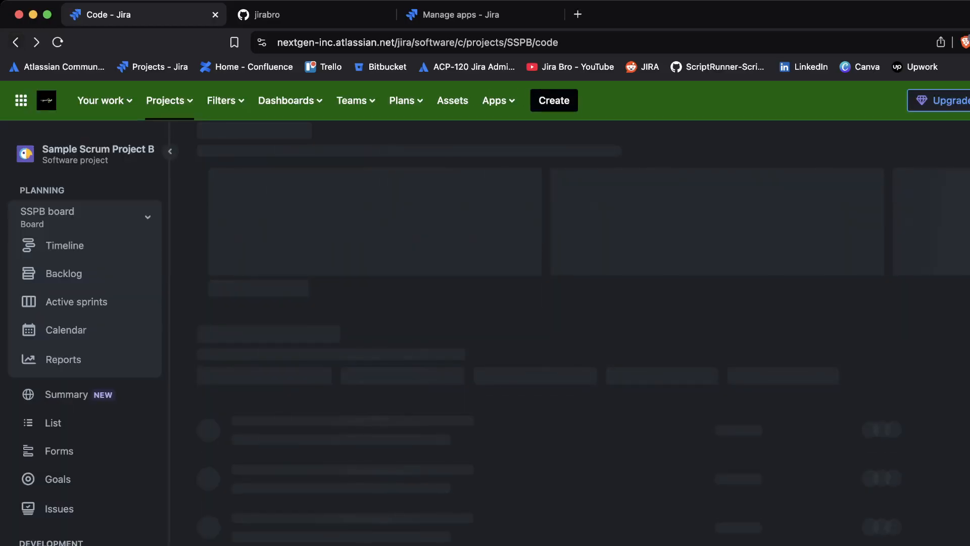
key(Return)
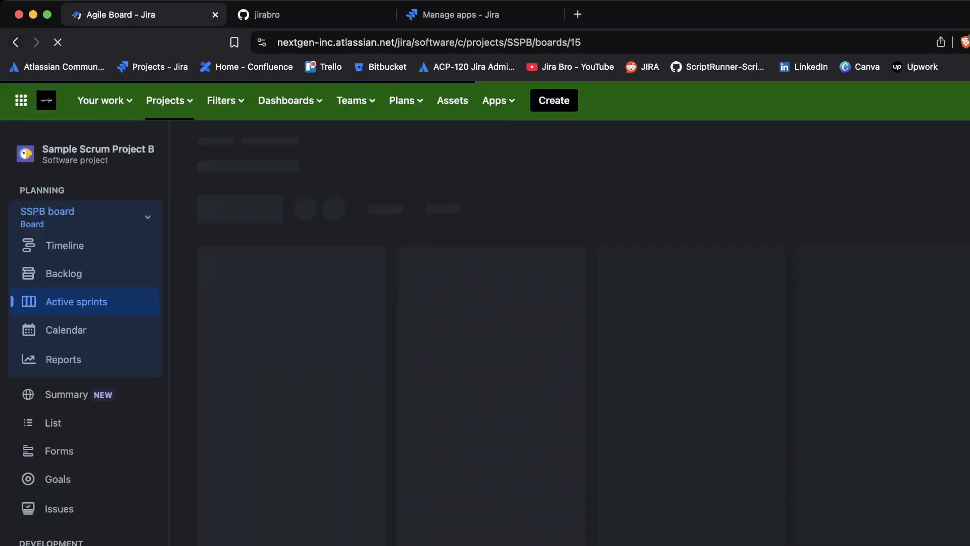
click(578, 365)
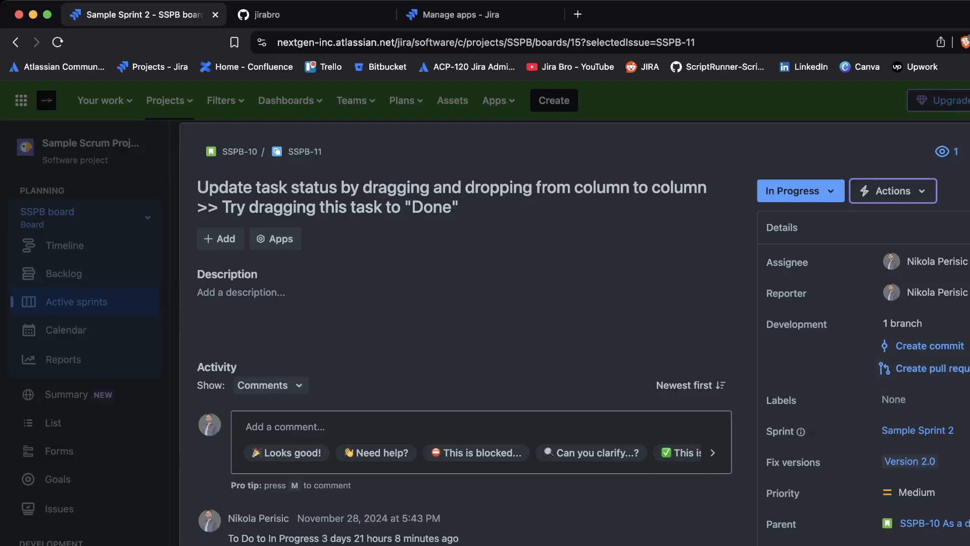
Open the issue's commit-linking details and review the issue key and sample Git commit offered for copying
click(929, 346)
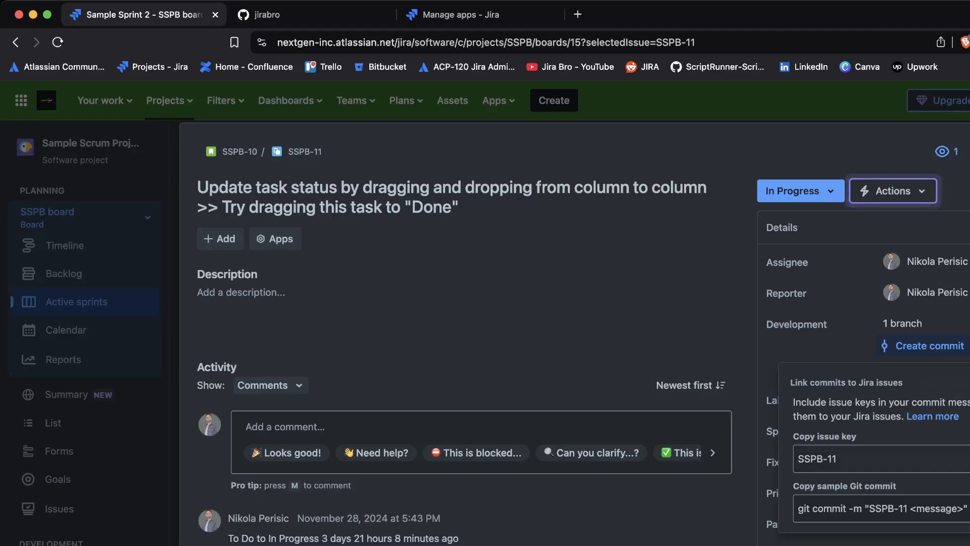
drag(793, 436, 856, 436)
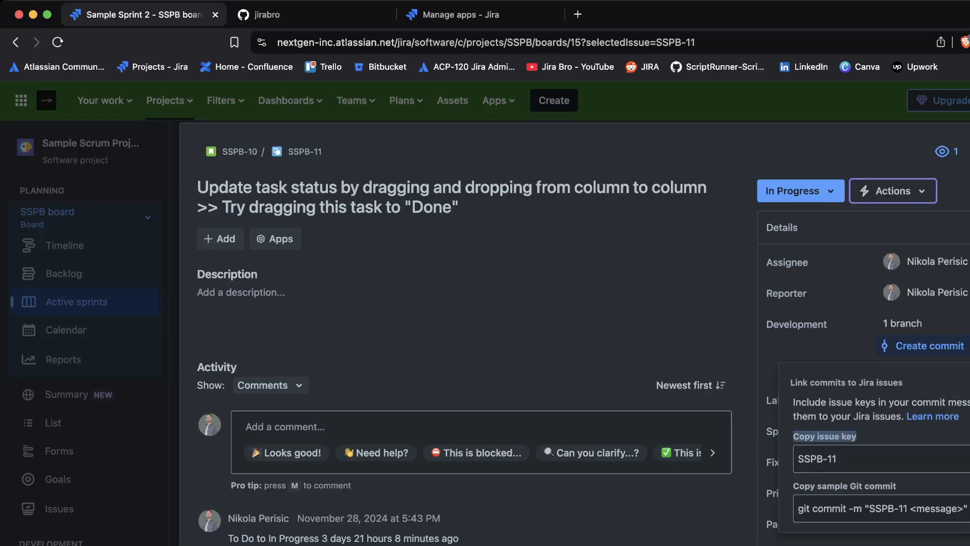
drag(793, 486, 896, 486)
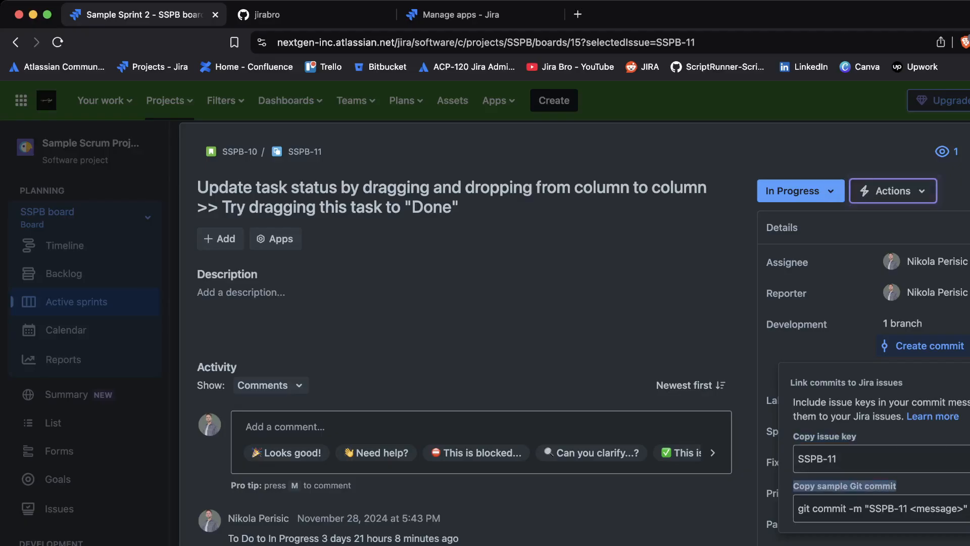
drag(798, 508, 967, 508)
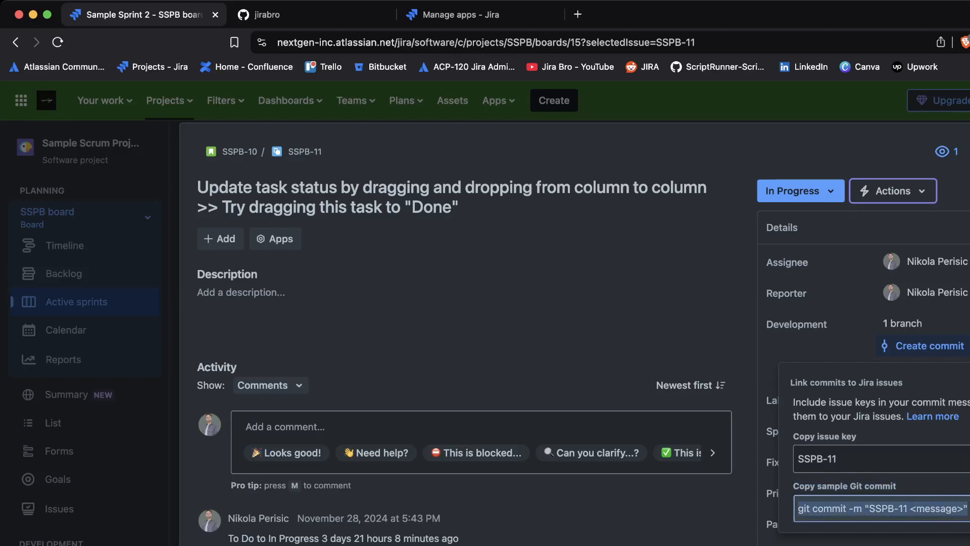
Switch to GitHub and view the Actions page of the githubintegration repository
key(ctrl+Tab)
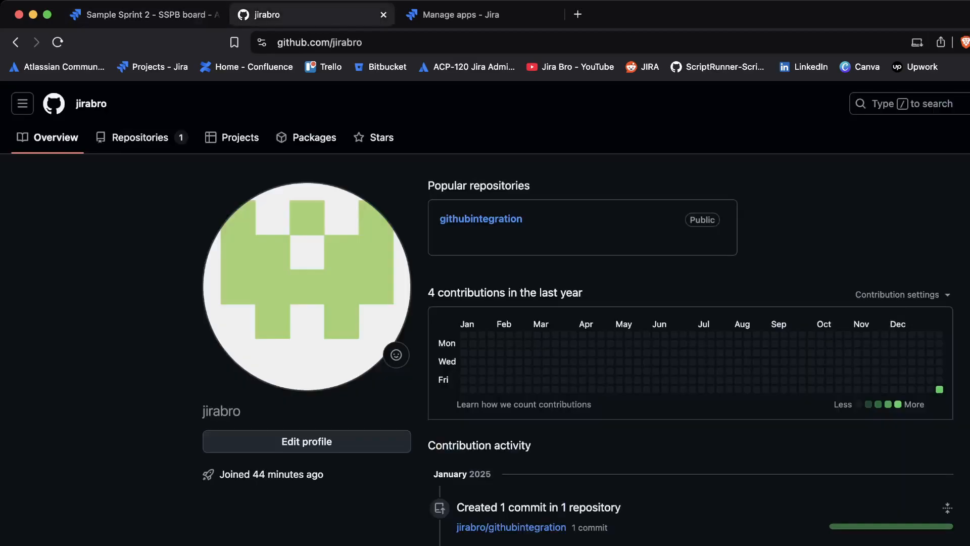
click(480, 219)
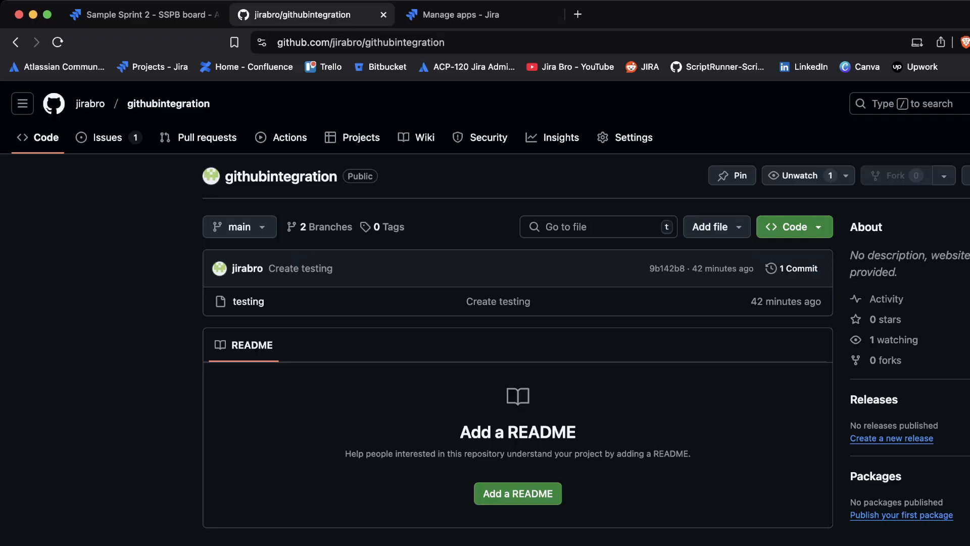
click(283, 138)
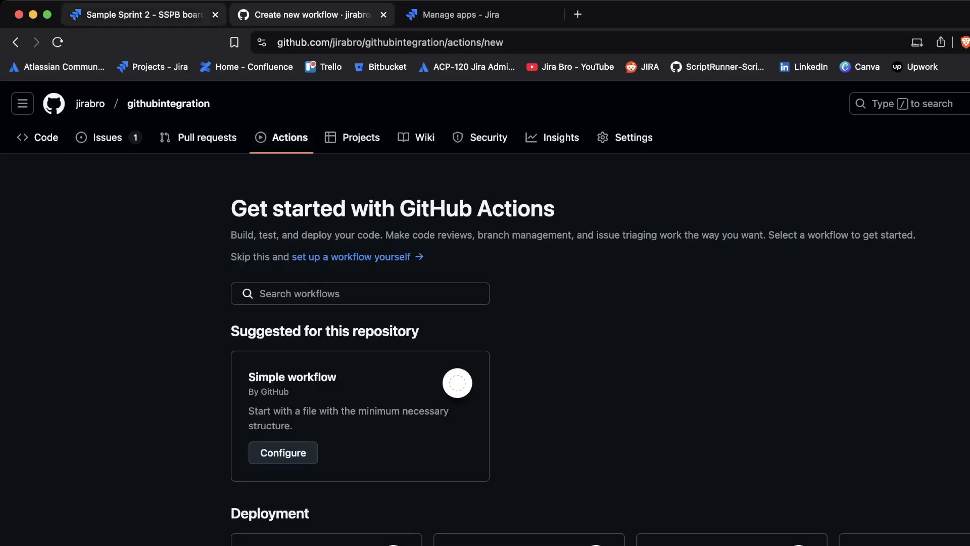
Look over the automation actions of issue SSPB-11 in Jira and close the issue to return to the sprint board
click(146, 14)
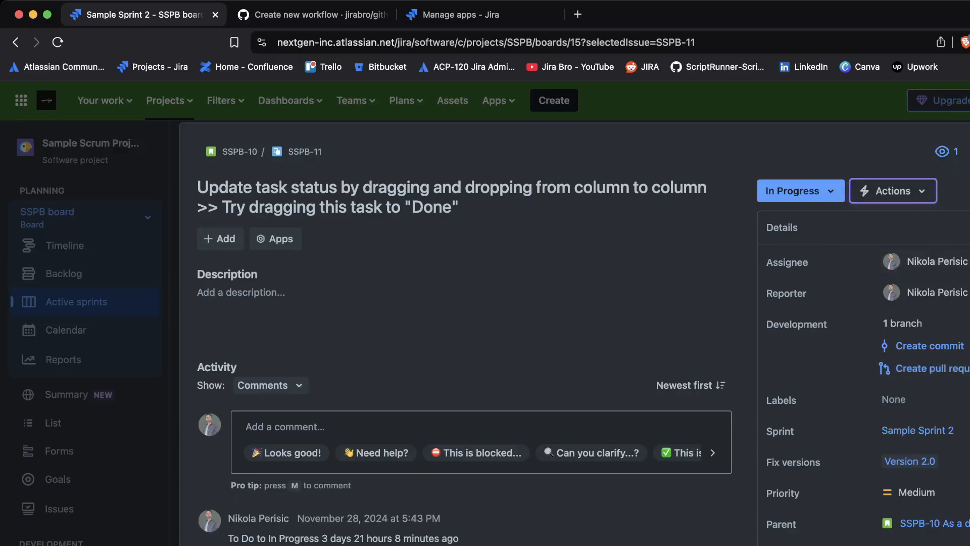
key(Return)
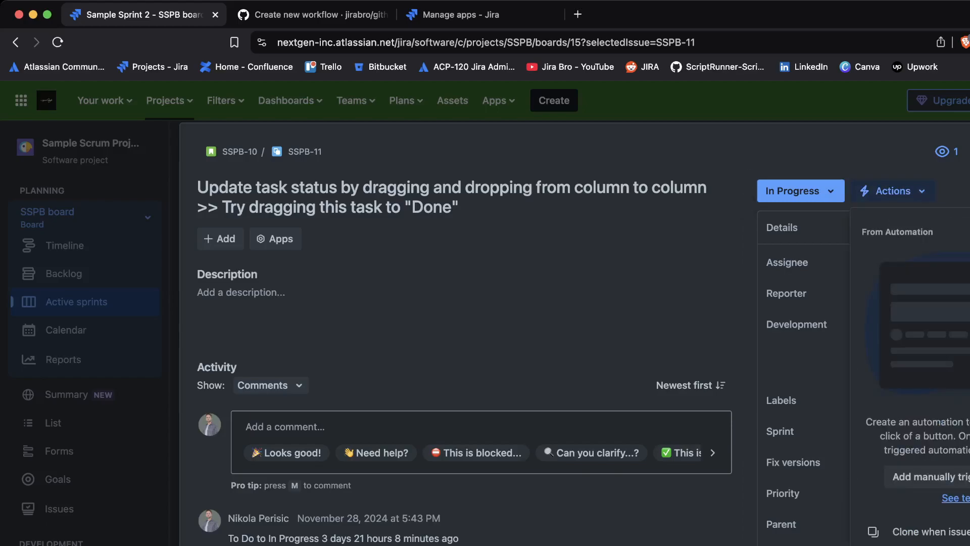
key(Escape)
key(Escape)
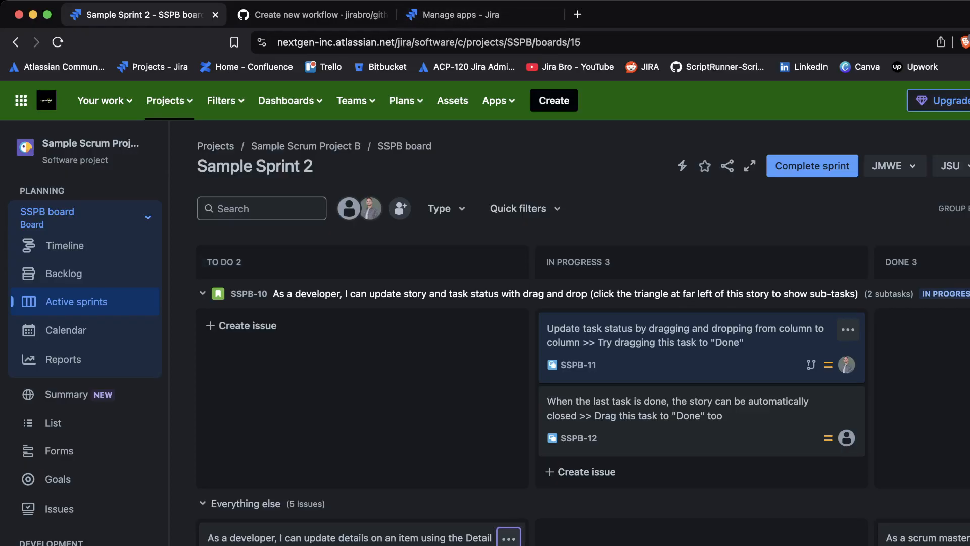
key(super+Tab)
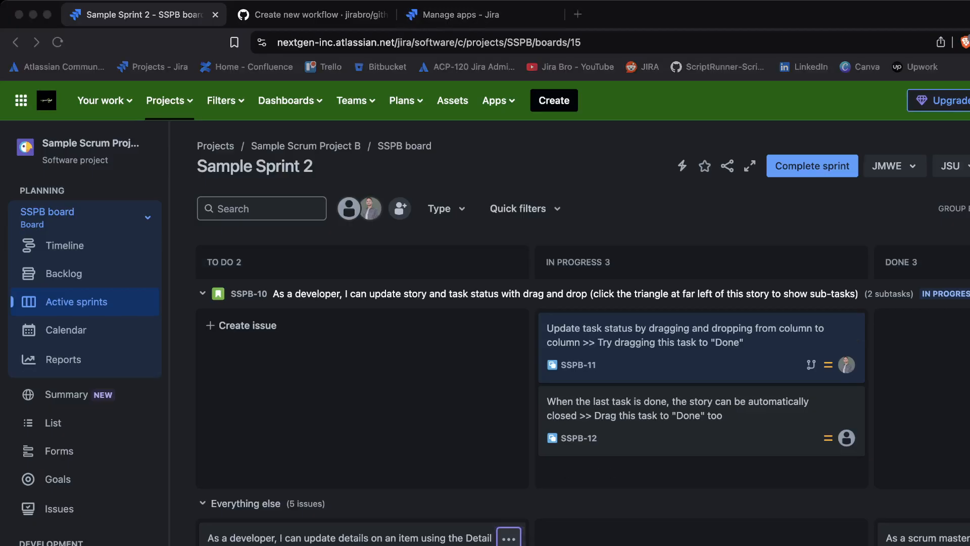